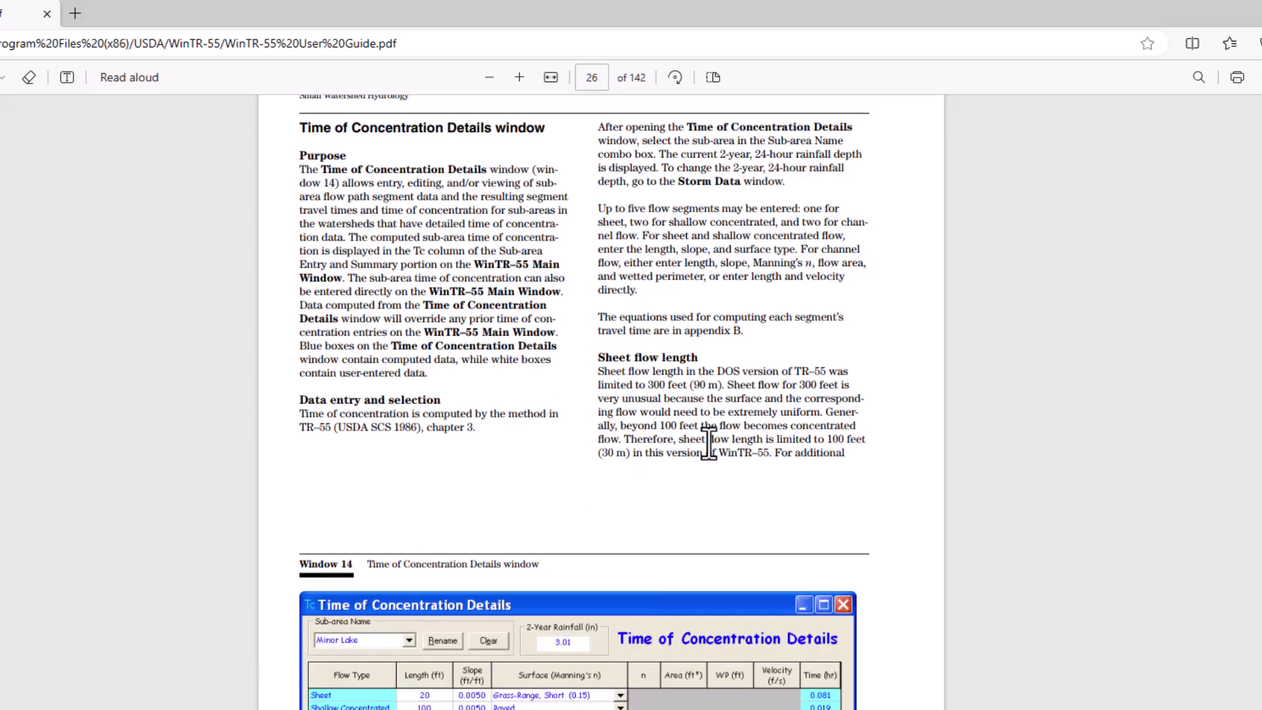
{"action": "scroll", "coordinate": [702, 415], "scroll_direction": "up", "scroll_amount": 2}
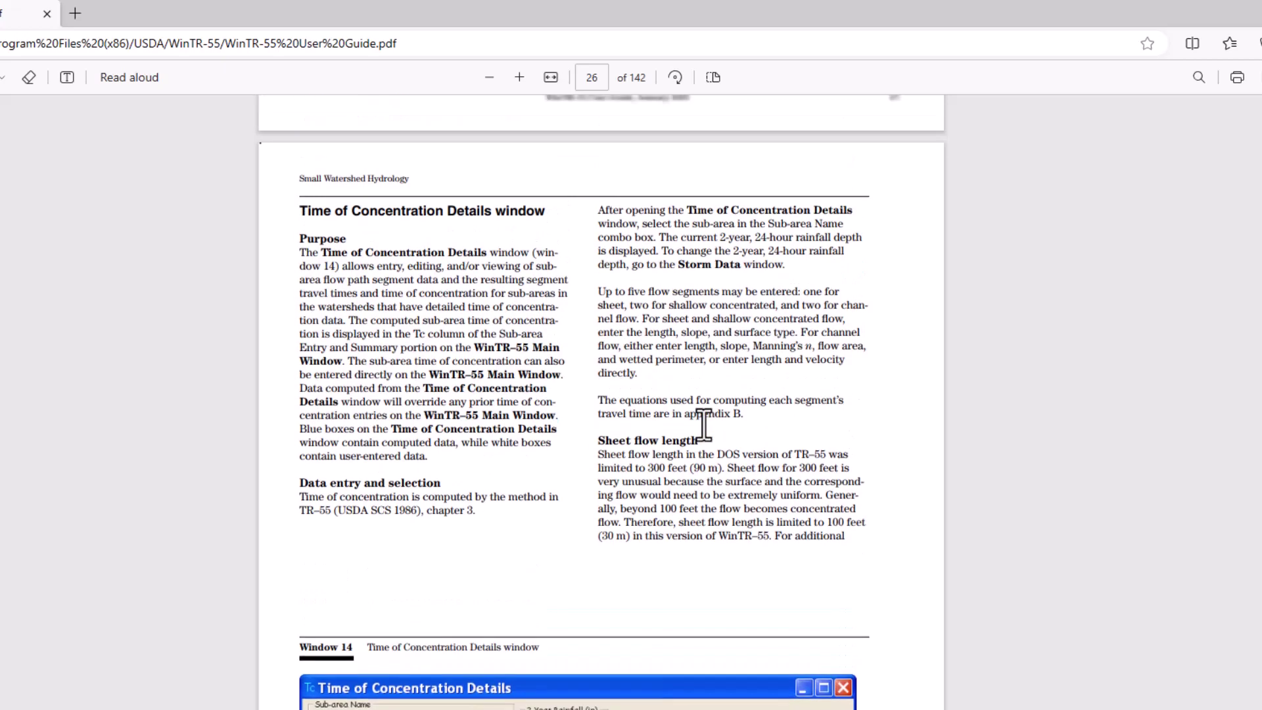
{"action": "scroll", "coordinate": [513, 197], "scroll_direction": "down", "scroll_amount": 2}
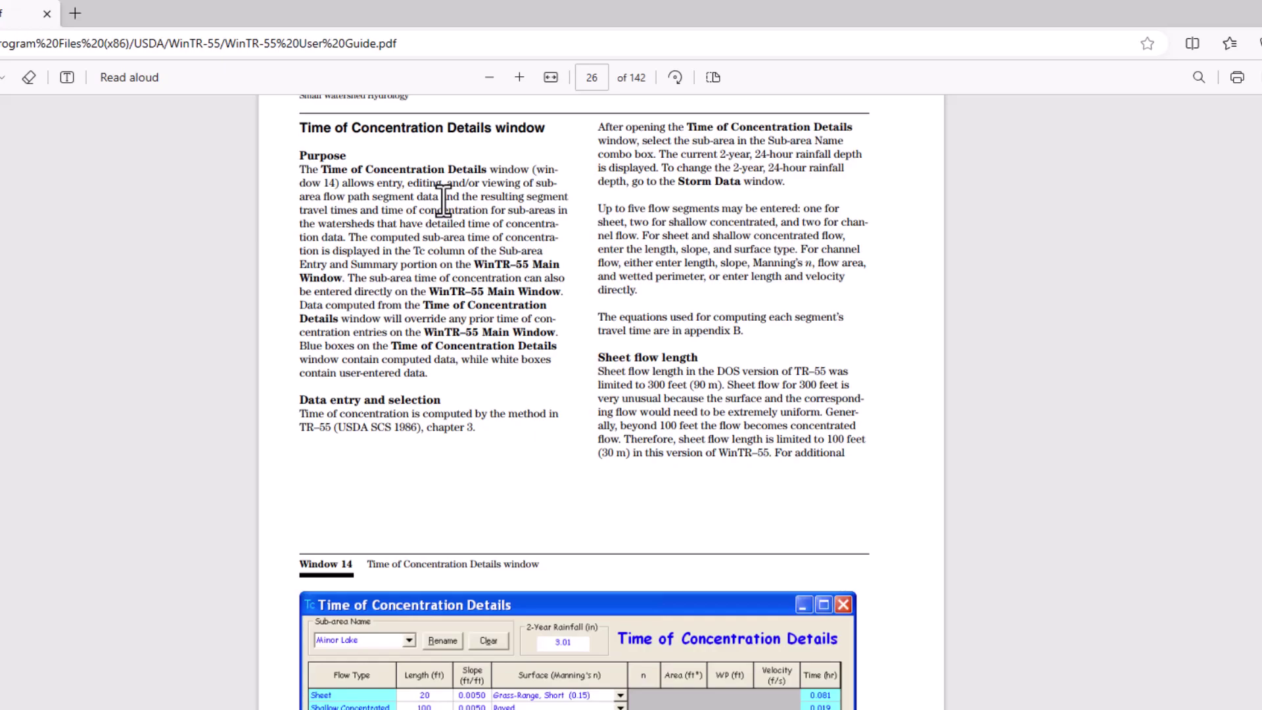
{"action": "left_click_drag", "start_coordinate": [301, 197], "coordinate": [488, 210]}
{"action": "left_click", "coordinate": [532, 227]}
{"action": "scroll", "coordinate": [540, 293], "scroll_direction": "up", "scroll_amount": 2}
{"action": "scroll", "coordinate": [773, 366], "scroll_direction": "down", "scroll_amount": 2}
{"action": "scroll", "coordinate": [602, 353], "scroll_direction": "down", "scroll_amount": 7}
{"action": "scroll", "coordinate": [603, 352], "scroll_direction": "up", "scroll_amount": 5}
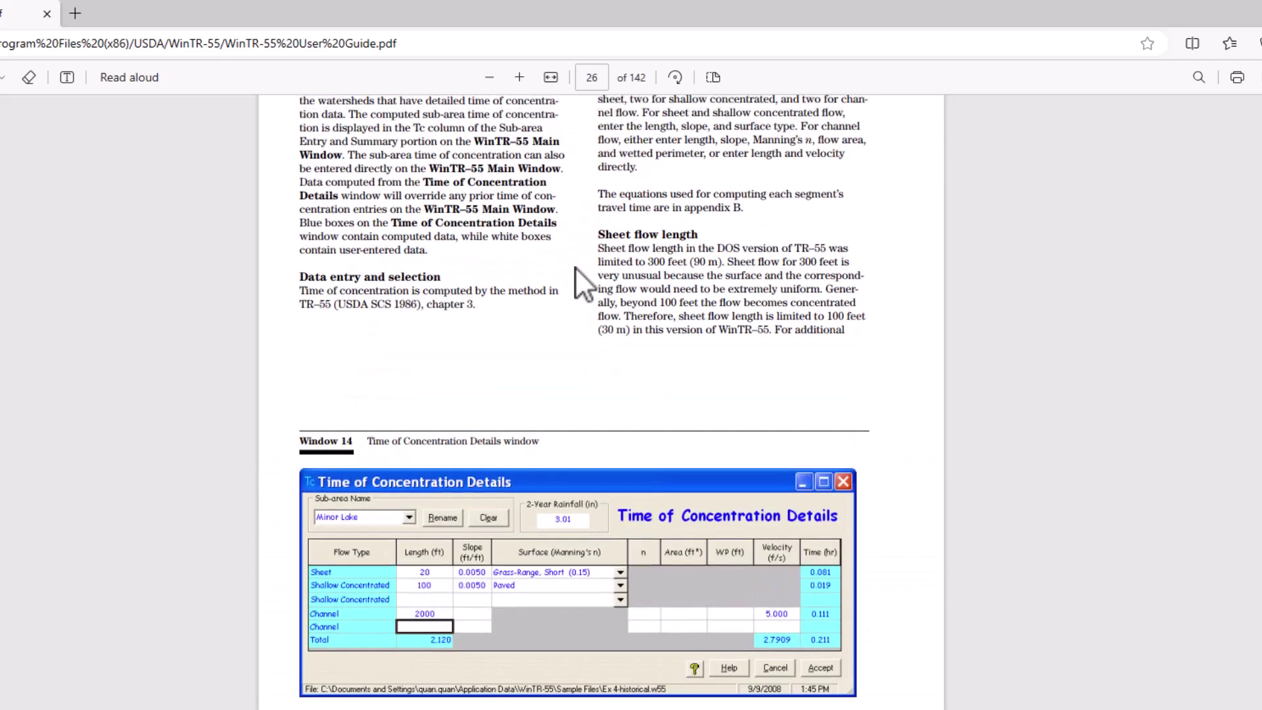
{"action": "scroll", "coordinate": [488, 503], "scroll_direction": "up", "scroll_amount": 3}
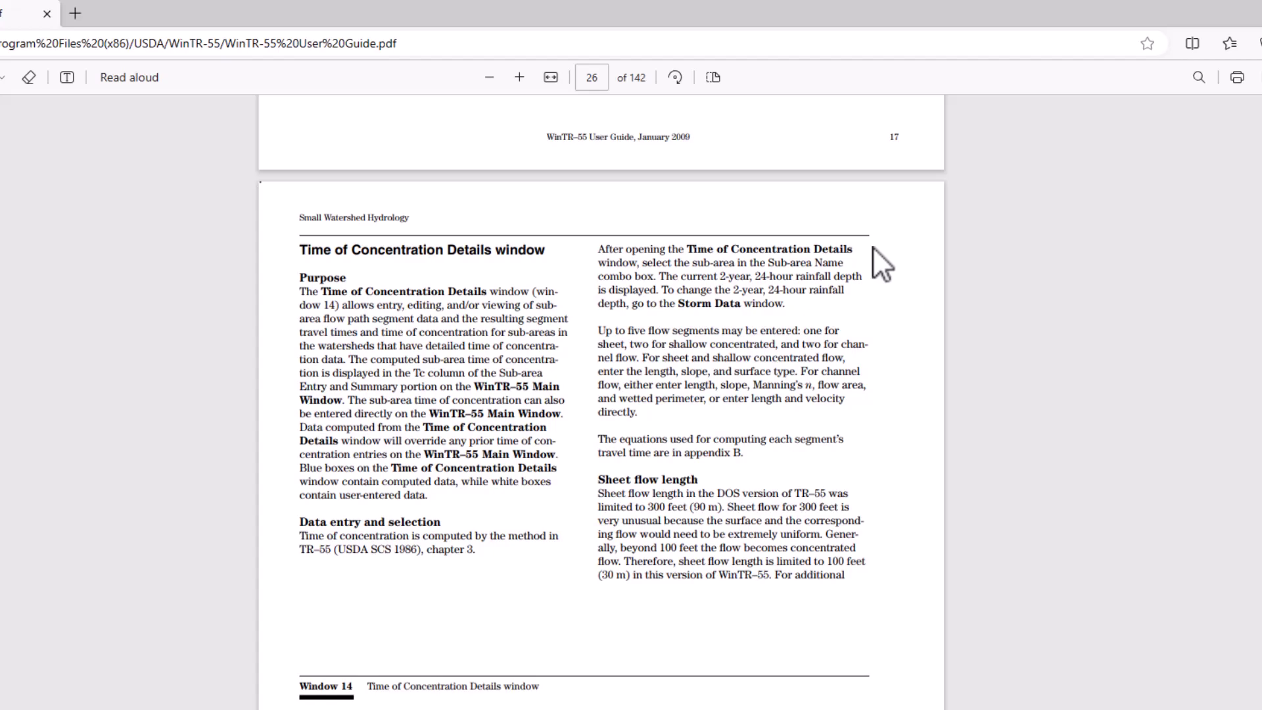
{"action": "scroll", "coordinate": [835, 276], "scroll_direction": "down", "scroll_amount": 4}
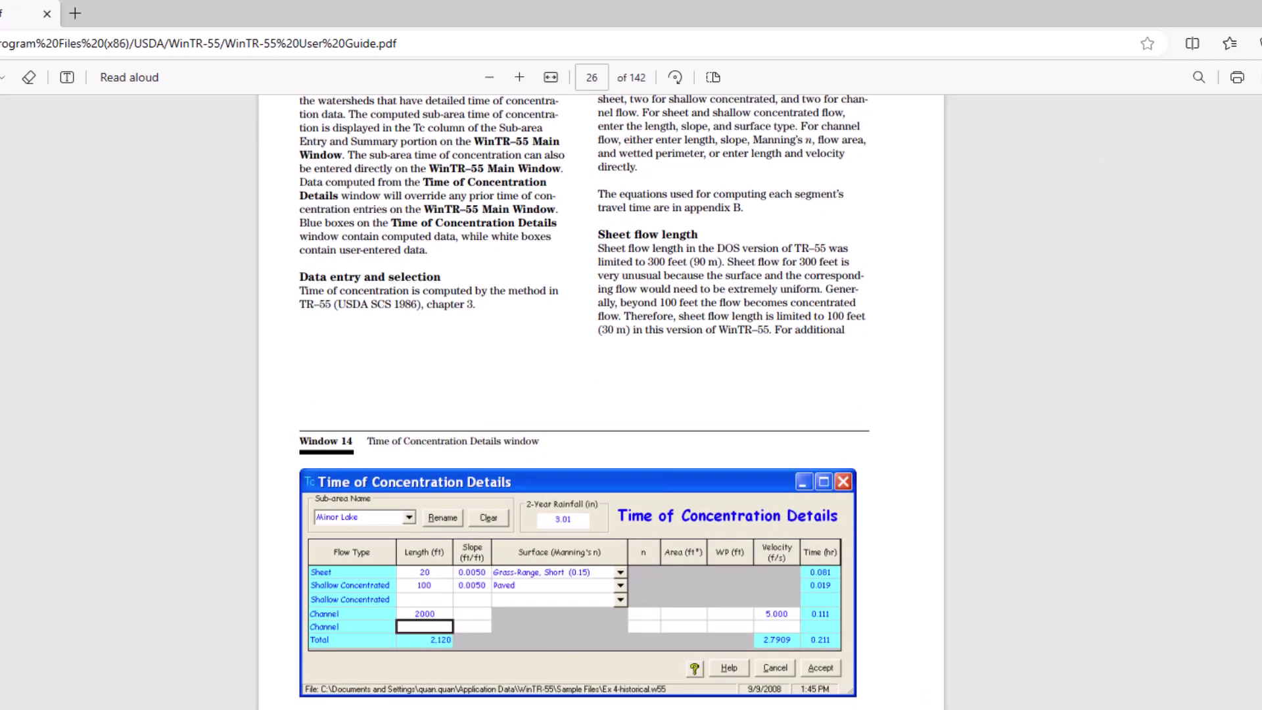
- Bring WinTR-55 forward and briefly check the sub-area's time-of-concentration details
{"action": "key", "text": "super+Down"}
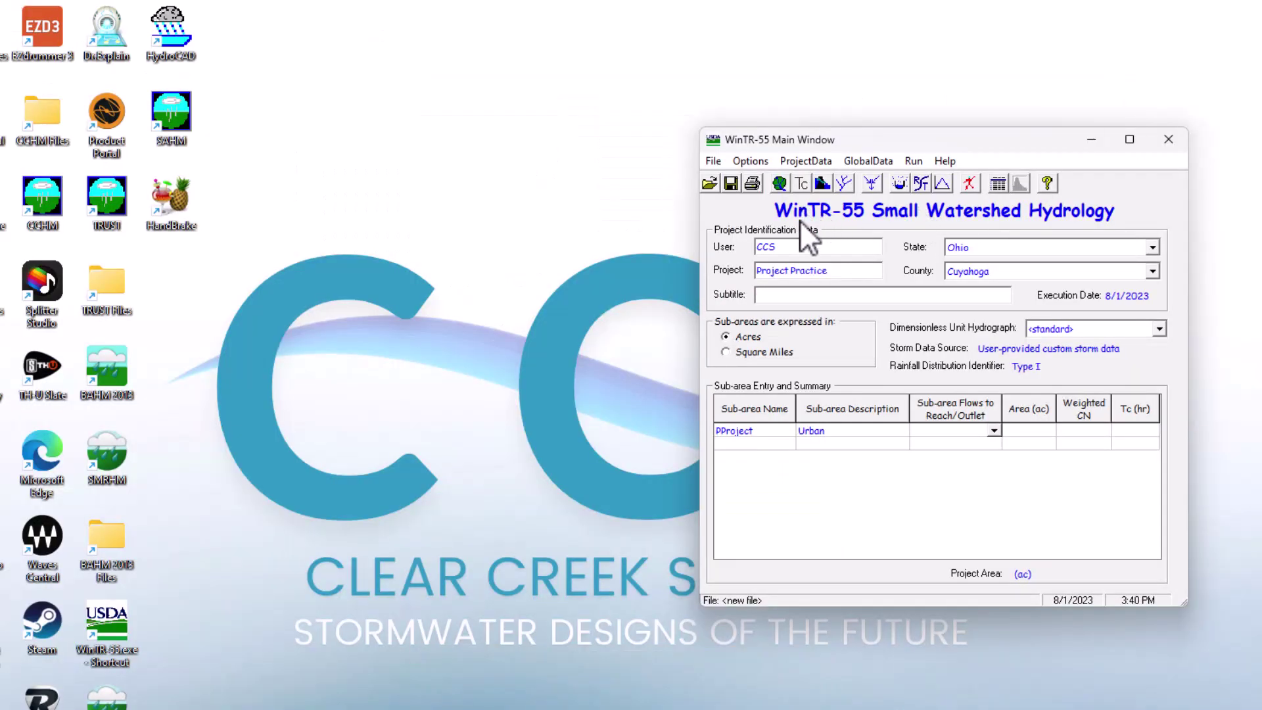
{"action": "left_click", "coordinate": [801, 185]}
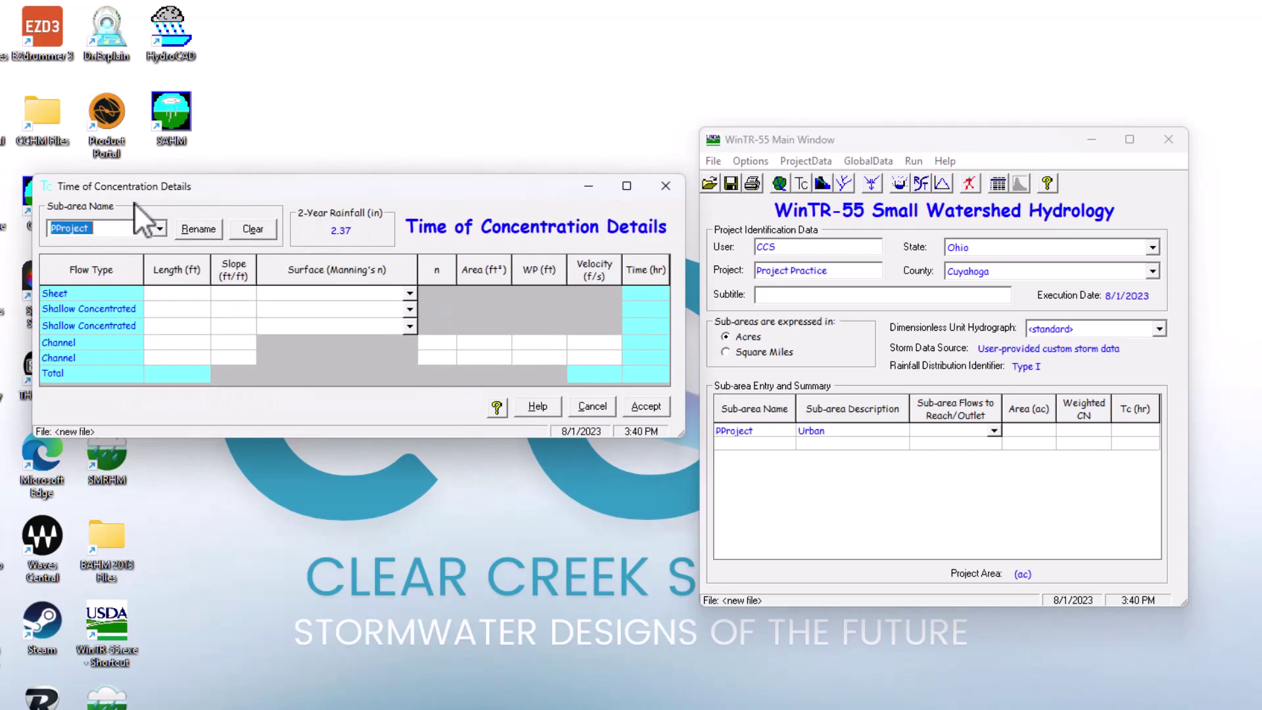
{"action": "left_click", "coordinate": [665, 188]}
- Enter 2 acres of poor-condition open space on soil A for PProject, then reopen its Tc details
{"action": "left_click", "coordinate": [783, 185]}
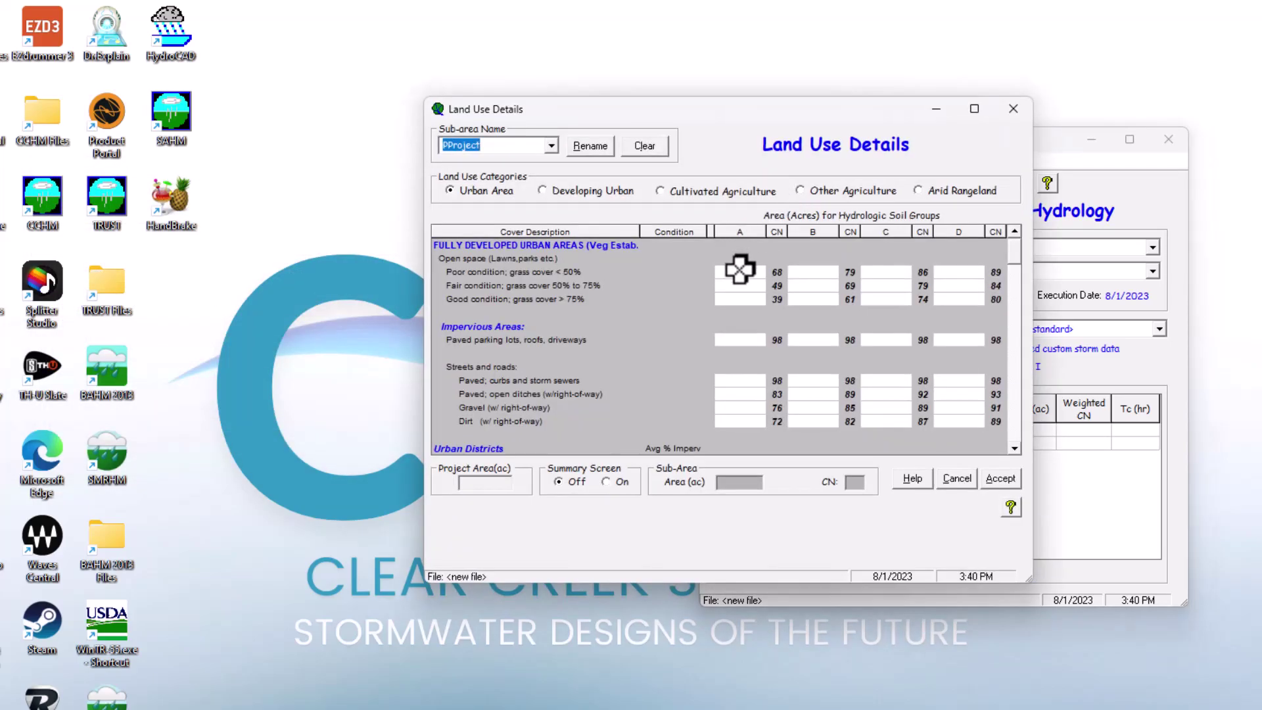
{"action": "type", "text": "2"}
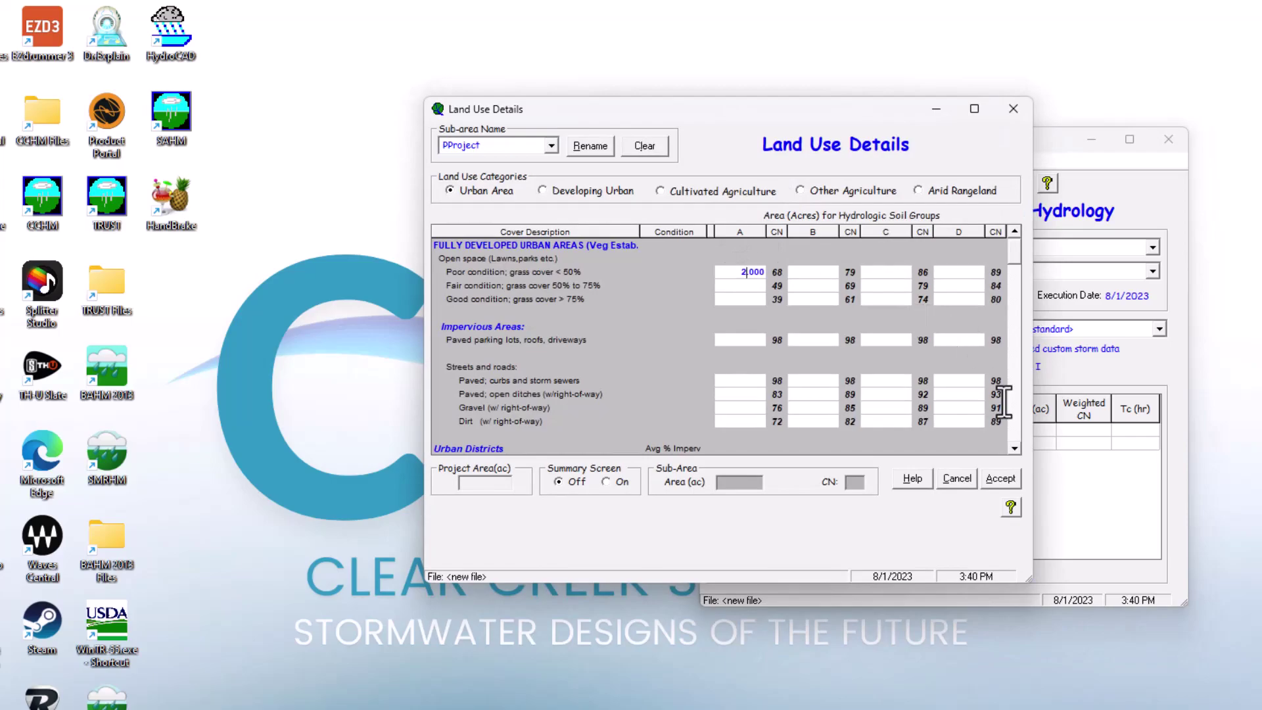
{"action": "left_click", "coordinate": [1000, 478]}
{"action": "left_click", "coordinate": [802, 183]}
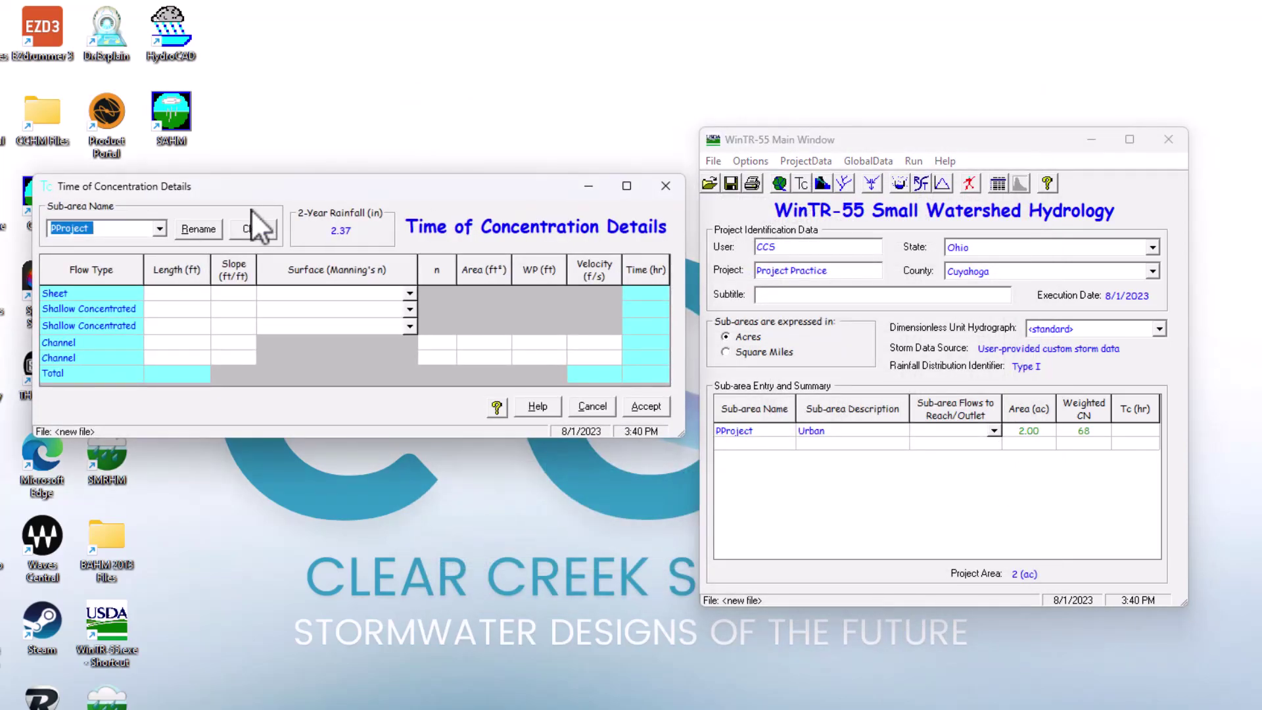
- Enter flow lengths: Sheet 40 ft and two Shallow Concentrated segments of 50 ft
{"action": "left_click", "coordinate": [186, 297]}
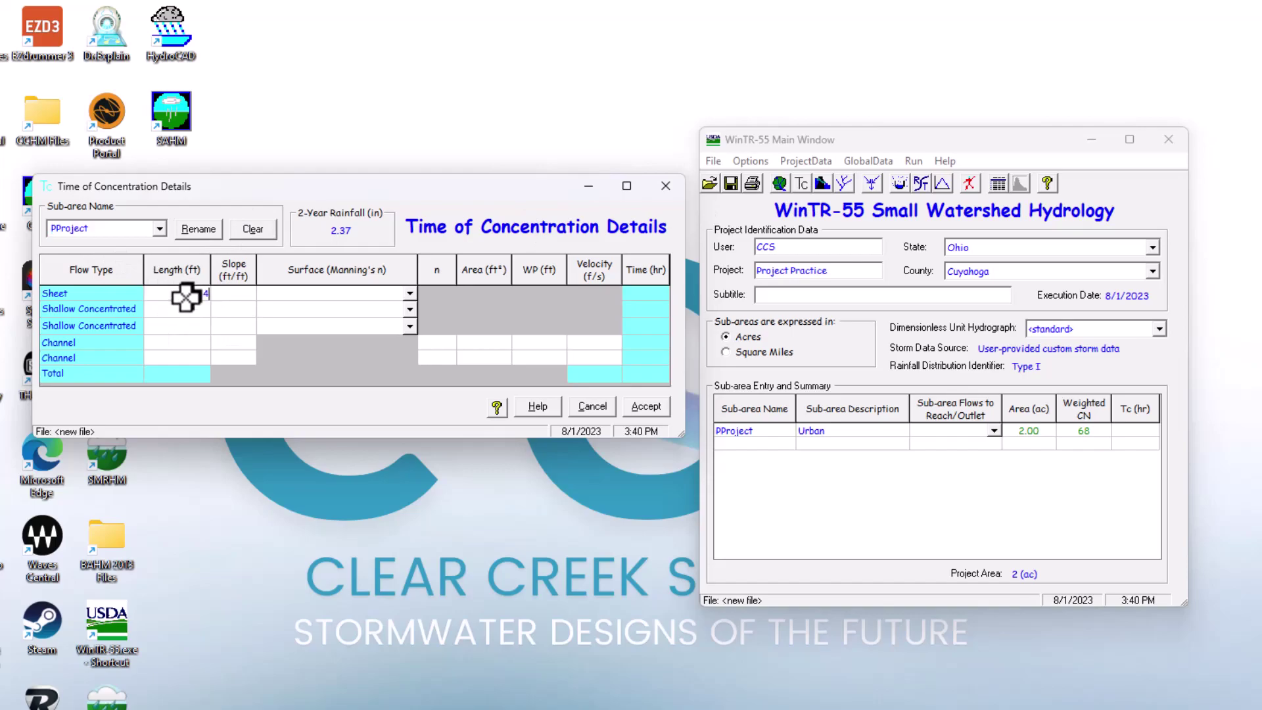
{"action": "type", "text": "40"}
{"action": "key", "text": "Return"}
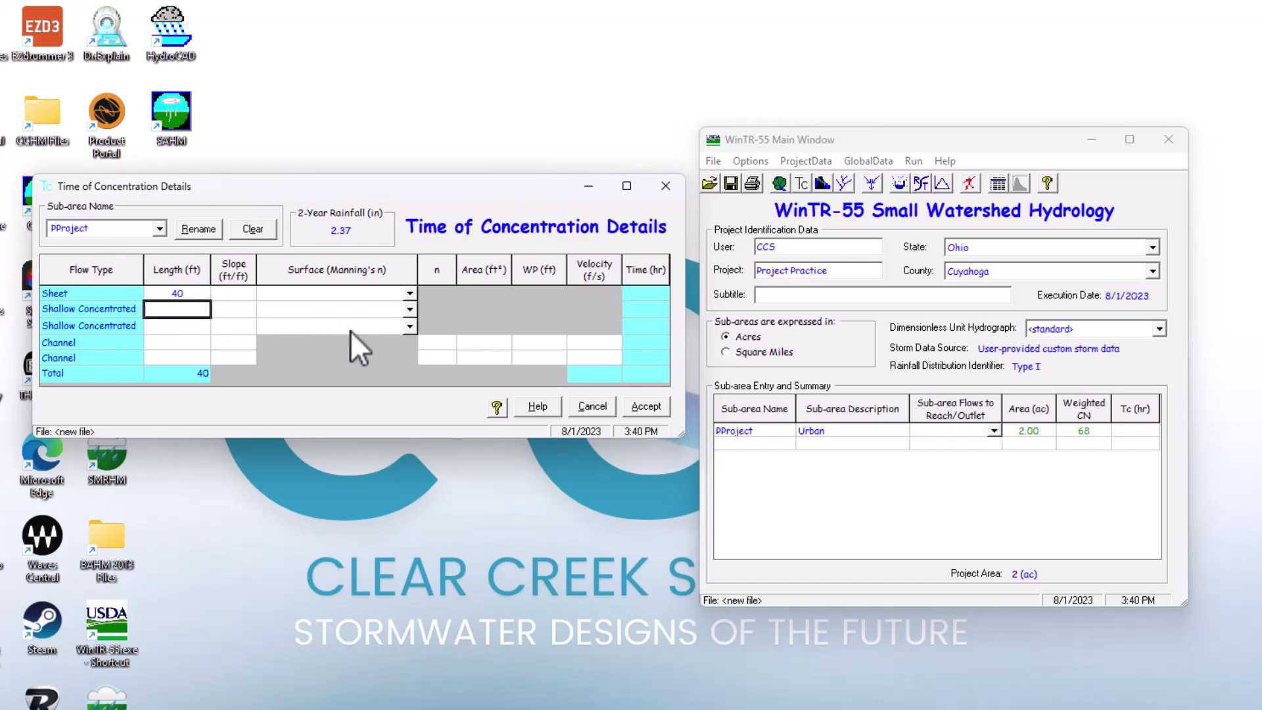
{"action": "type", "text": "50"}
{"action": "key", "text": "Return"}
{"action": "type", "text": "50"}
- Set the Sheet slope to 0.0299 and the Shallow Concentrated slope to 0.0100 ft/ft
{"action": "left_click", "coordinate": [249, 294]}
{"action": "type", "text": "0.0299"}
{"action": "left_click", "coordinate": [241, 309]}
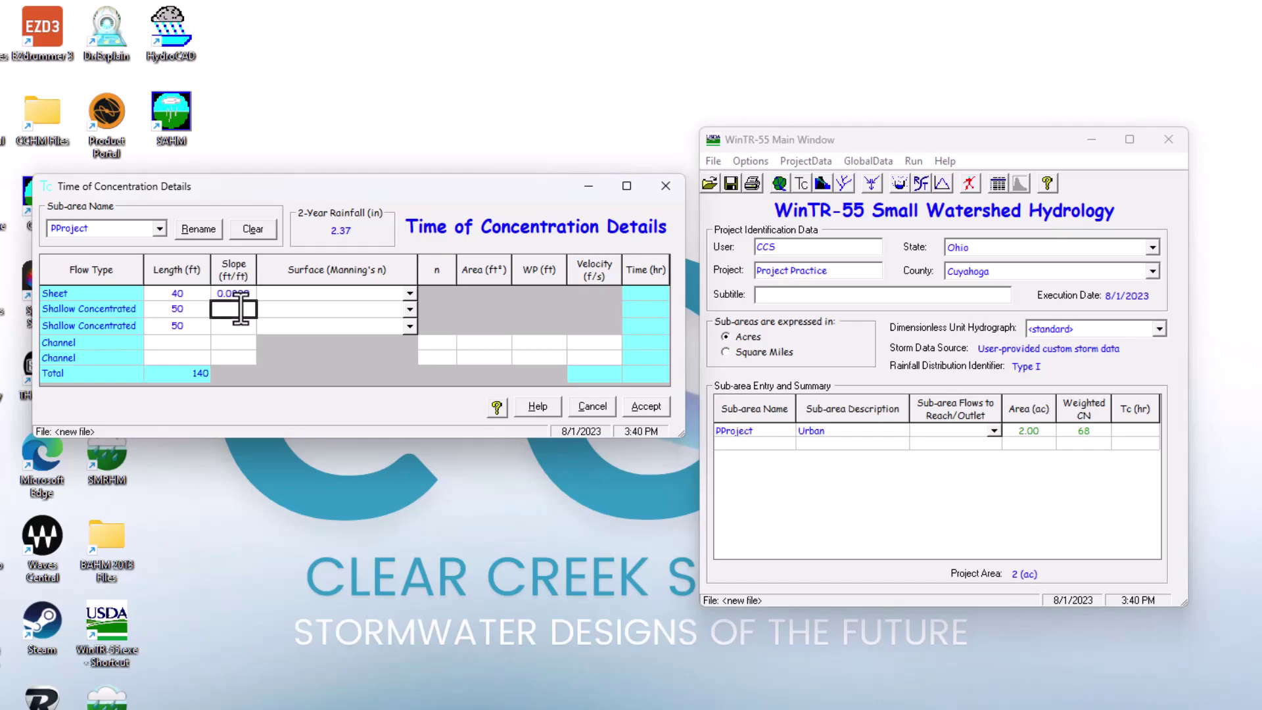
{"action": "type", "text": "0.0100"}
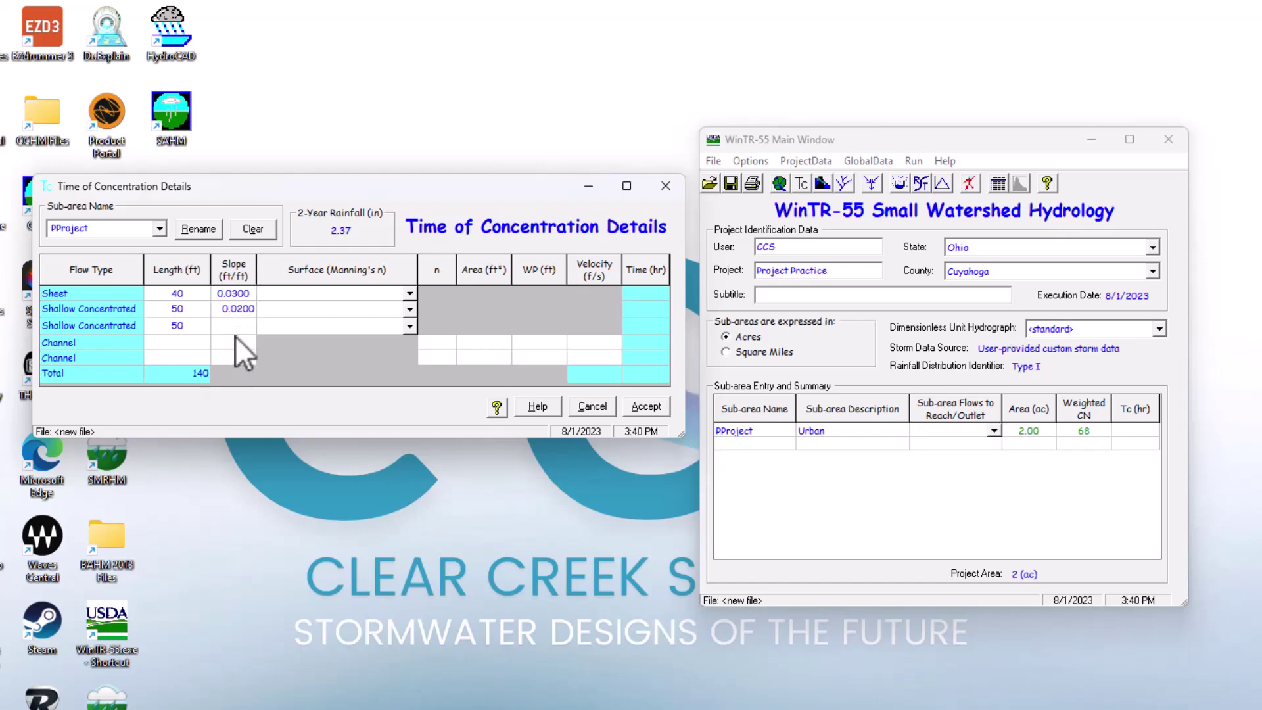
{"action": "left_click", "coordinate": [314, 293]}
{"action": "left_click", "coordinate": [411, 294]}
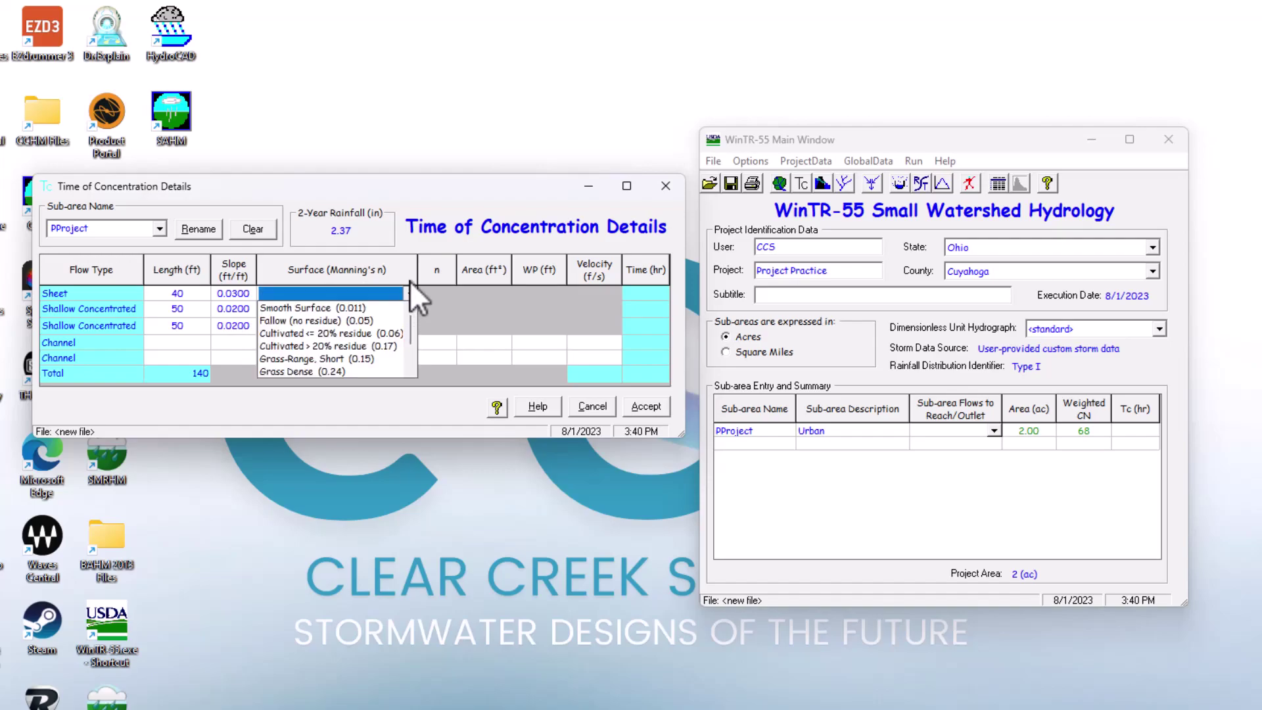
- Add two 80 ft Channel segments with slopes 0.0300 and 0.5000 ft/ft
{"action": "left_click", "coordinate": [179, 343]}
{"action": "type", "text": "80"}
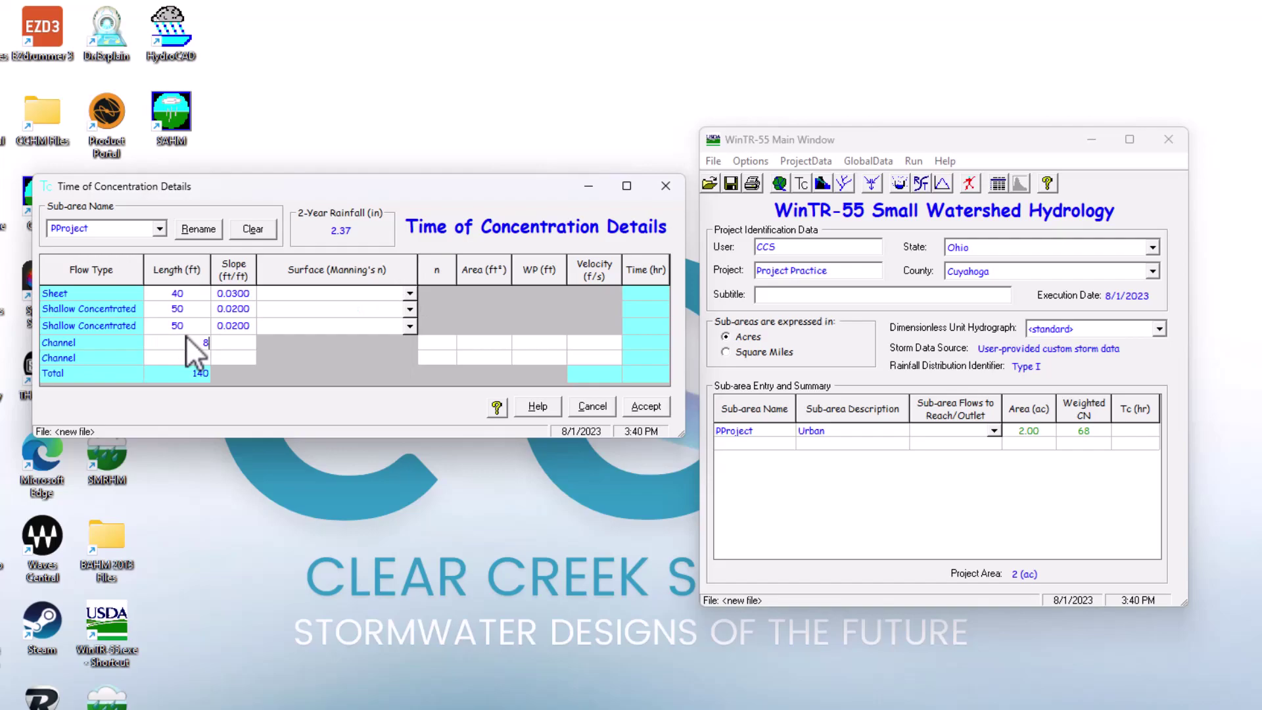
{"action": "left_click", "coordinate": [189, 357]}
{"action": "type", "text": "80"}
{"action": "left_click", "coordinate": [233, 343]}
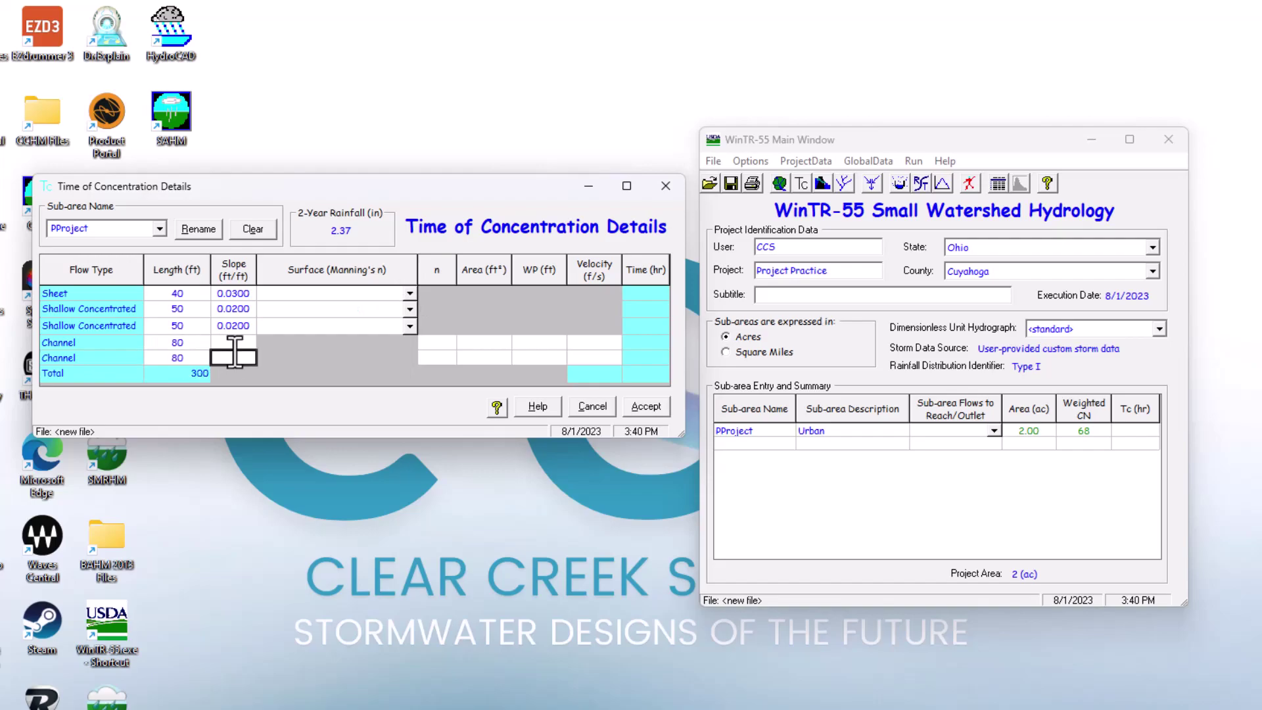
{"action": "type", "text": "0.0300"}
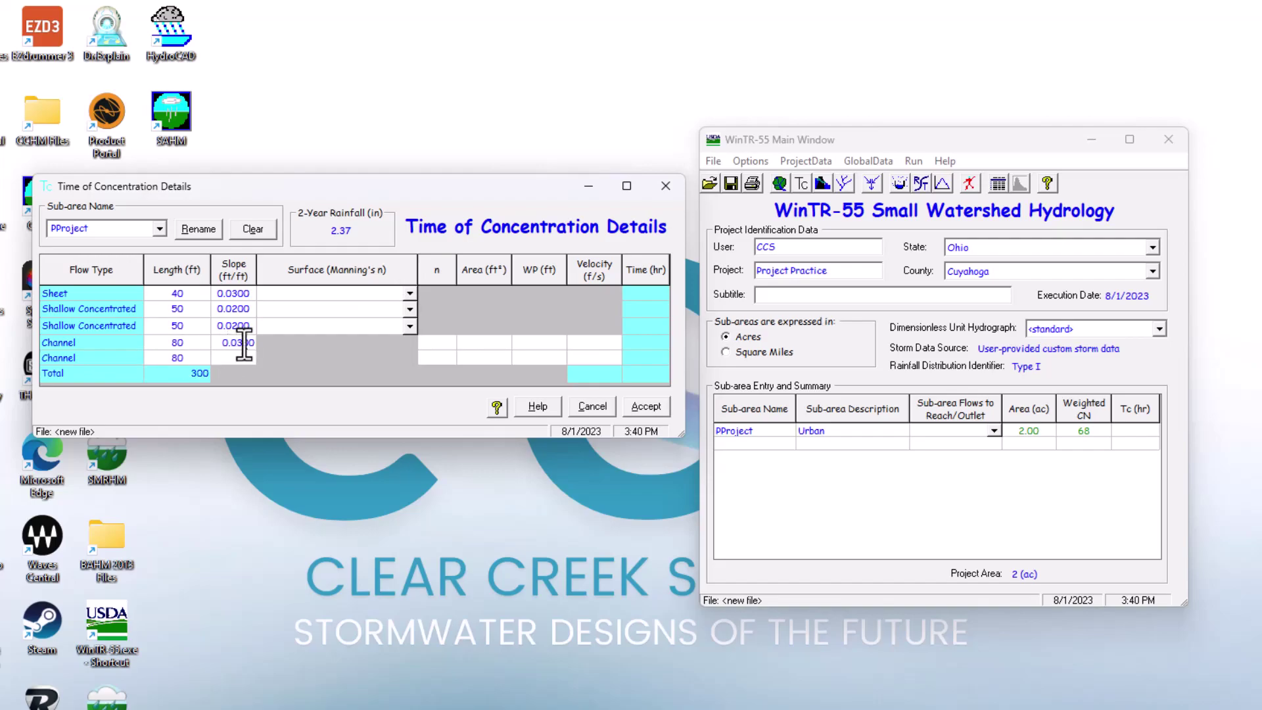
{"action": "left_click", "coordinate": [238, 360]}
{"action": "type", "text": "0.5000"}
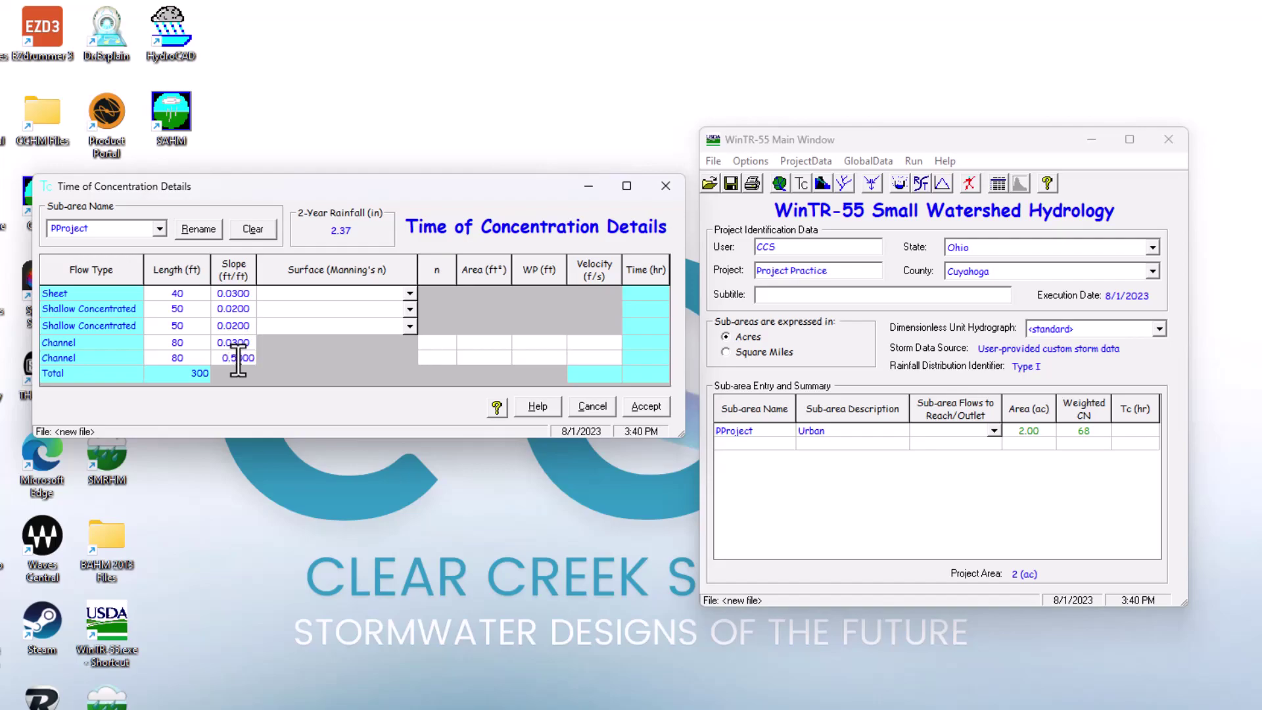
{"action": "left_click", "coordinate": [343, 294]}
- Set the Sheet flow surface to Woods, Light (0.40)
{"action": "left_click", "coordinate": [410, 294]}
{"action": "scroll", "coordinate": [380, 314], "scroll_direction": "down", "scroll_amount": 2}
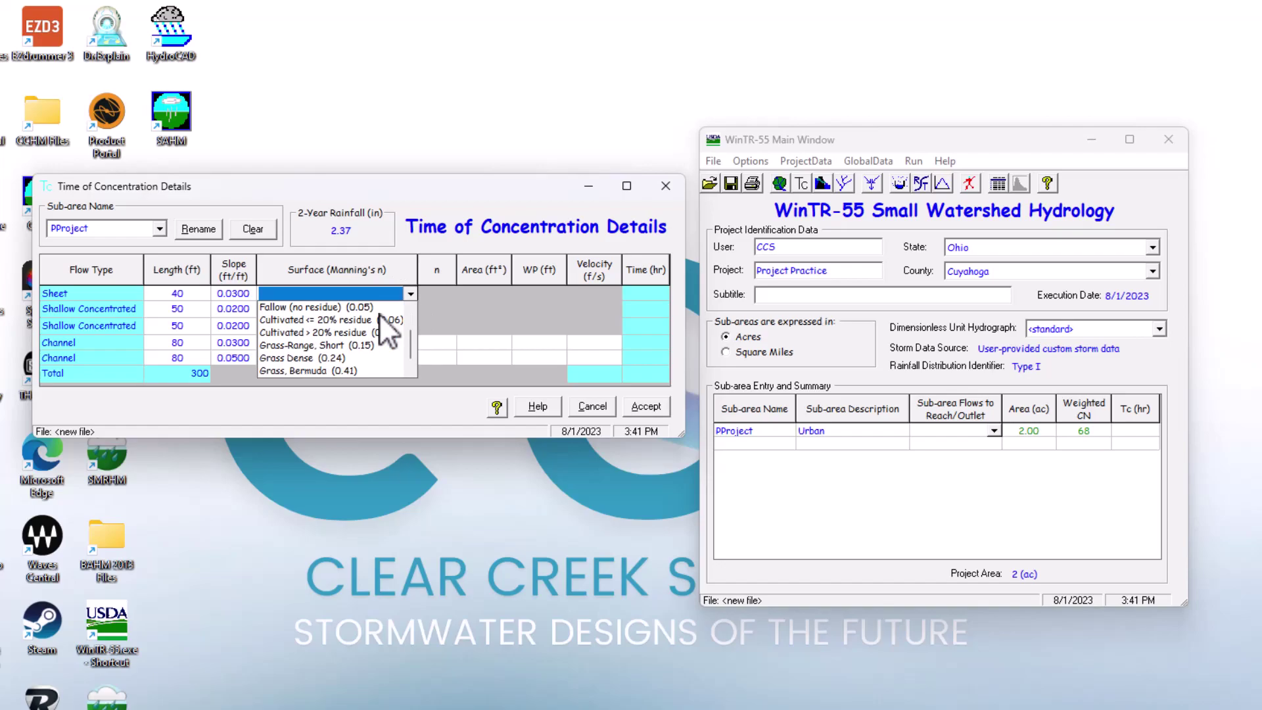
{"action": "scroll", "coordinate": [333, 343], "scroll_direction": "up", "scroll_amount": 2}
{"action": "scroll", "coordinate": [342, 321], "scroll_direction": "down", "scroll_amount": 3}
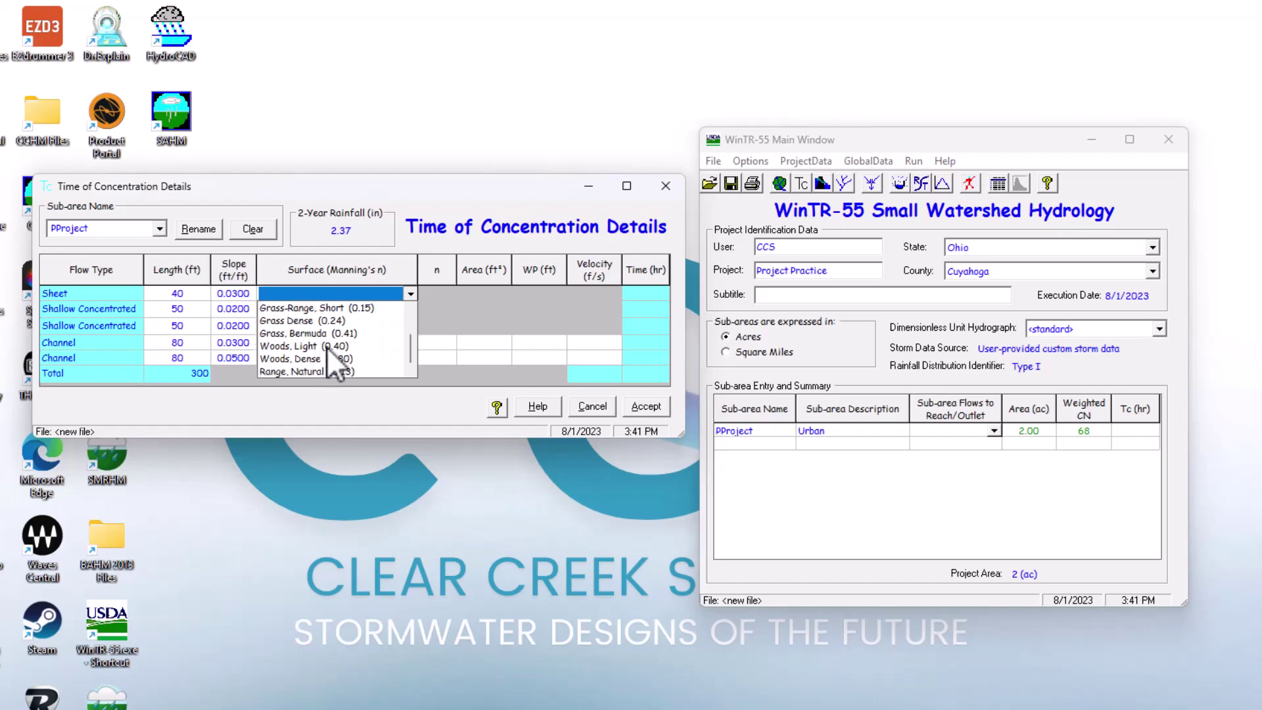
{"action": "left_click", "coordinate": [322, 345]}
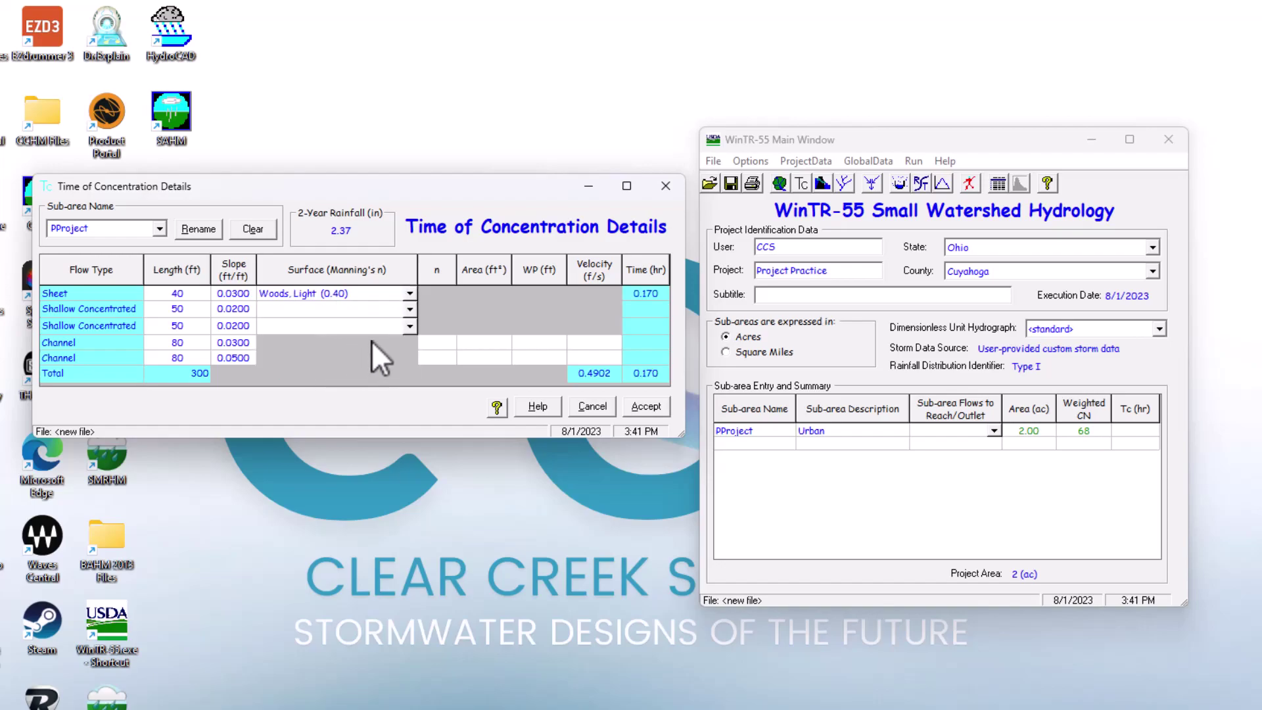
- Set the Shallow Concentrated surfaces to Paved and Unpaved, and enter Channel n 0.012
{"action": "left_click", "coordinate": [414, 306]}
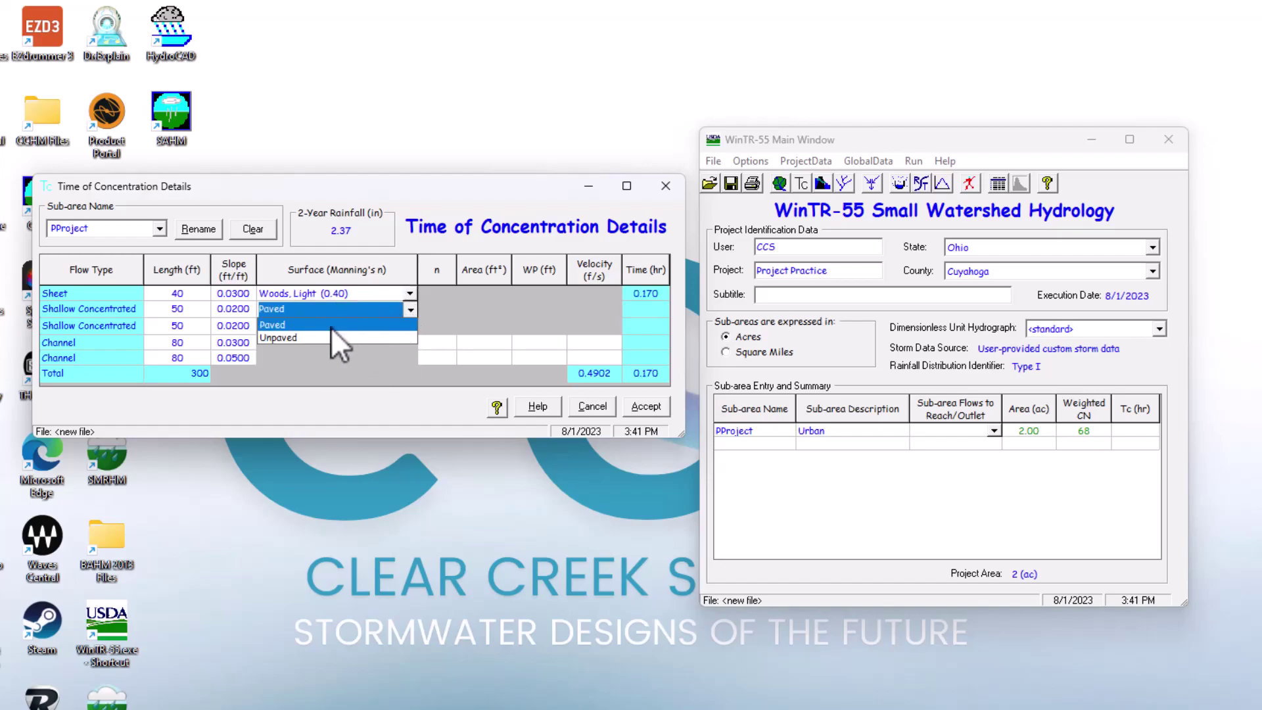
{"action": "left_click", "coordinate": [330, 326]}
{"action": "left_click", "coordinate": [397, 327]}
{"action": "left_click", "coordinate": [323, 355]}
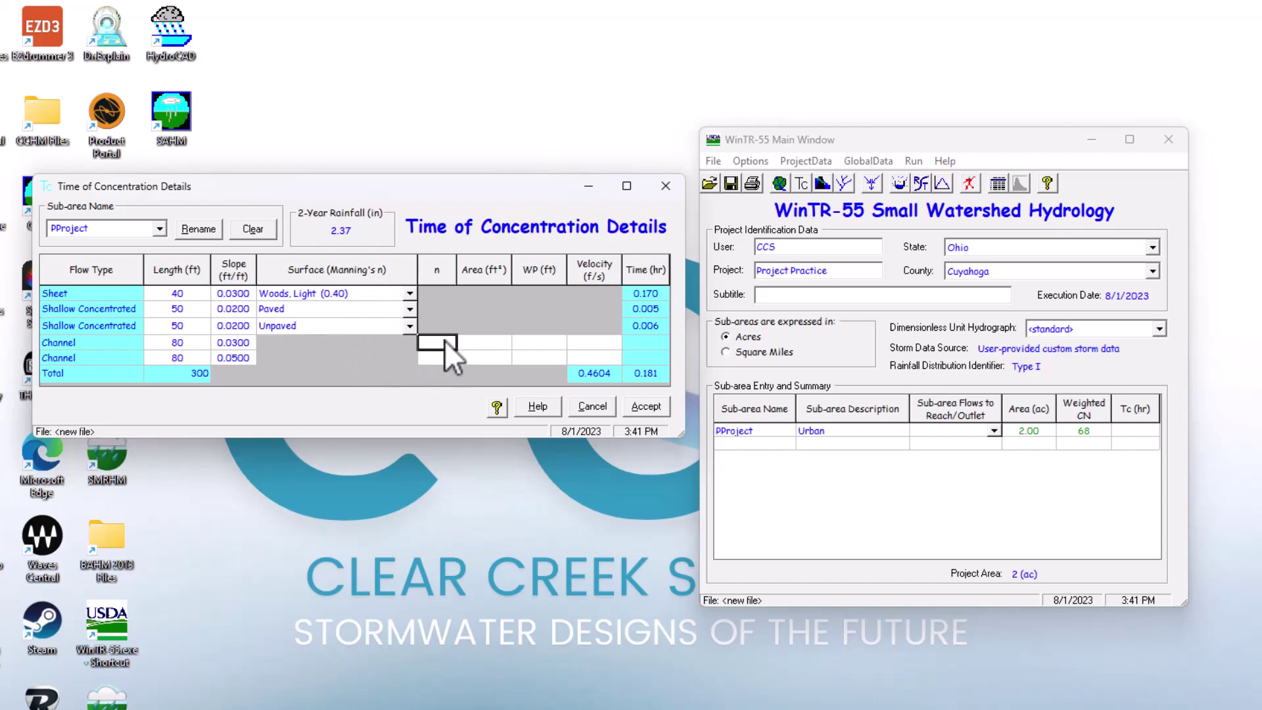
{"action": "type", "text": "0.012"}
- Give both Channel rows area 50 ft² and wetted perimeter 40 ft, then accept at Tc 0.183 hr
{"action": "left_click", "coordinate": [502, 342]}
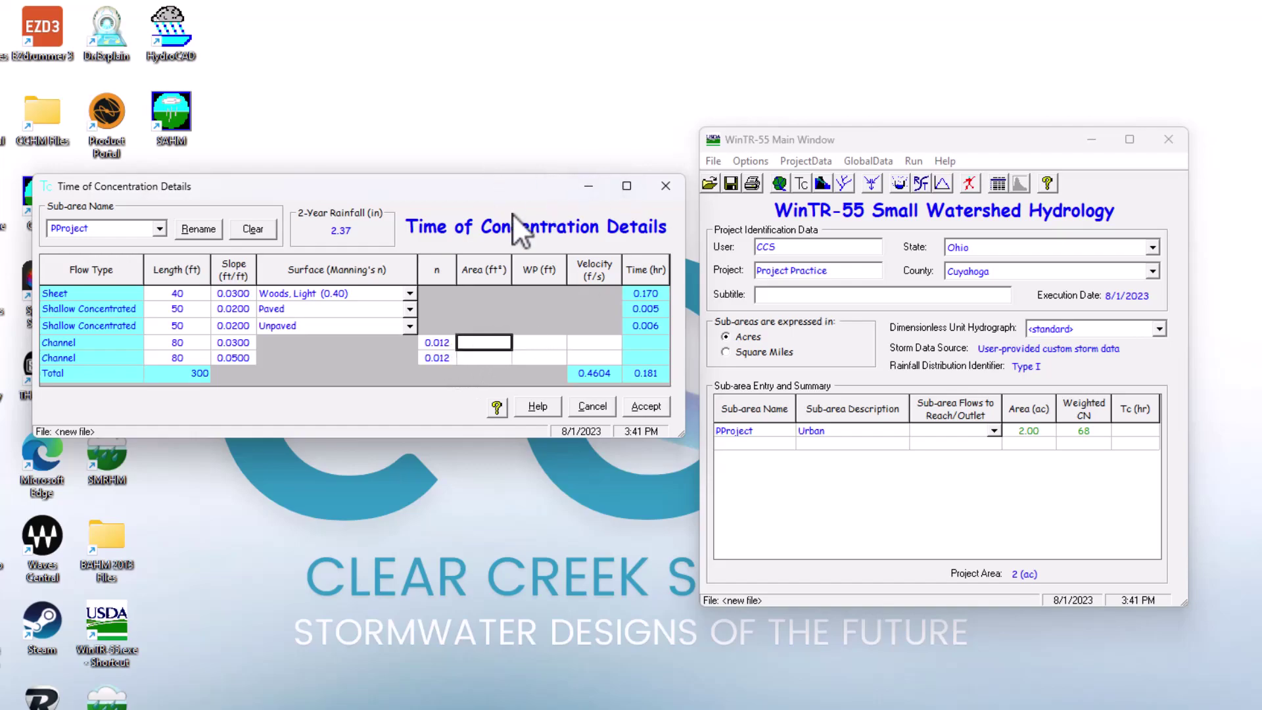
{"action": "type", "text": "50"}
{"action": "left_click", "coordinate": [502, 357]}
{"action": "type", "text": "50"}
{"action": "left_click", "coordinate": [532, 342]}
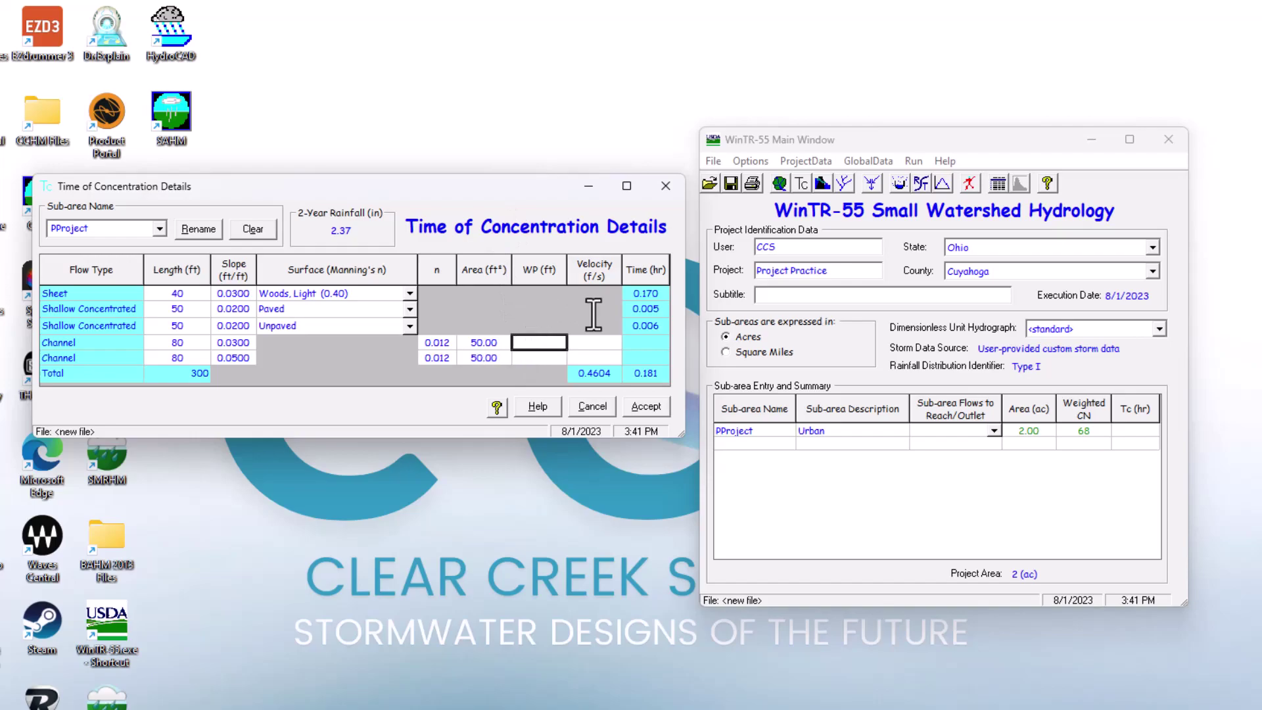
{"action": "type", "text": "40"}
{"action": "left_click", "coordinate": [550, 357]}
{"action": "type", "text": "40"}
{"action": "key", "text": "Tab"}
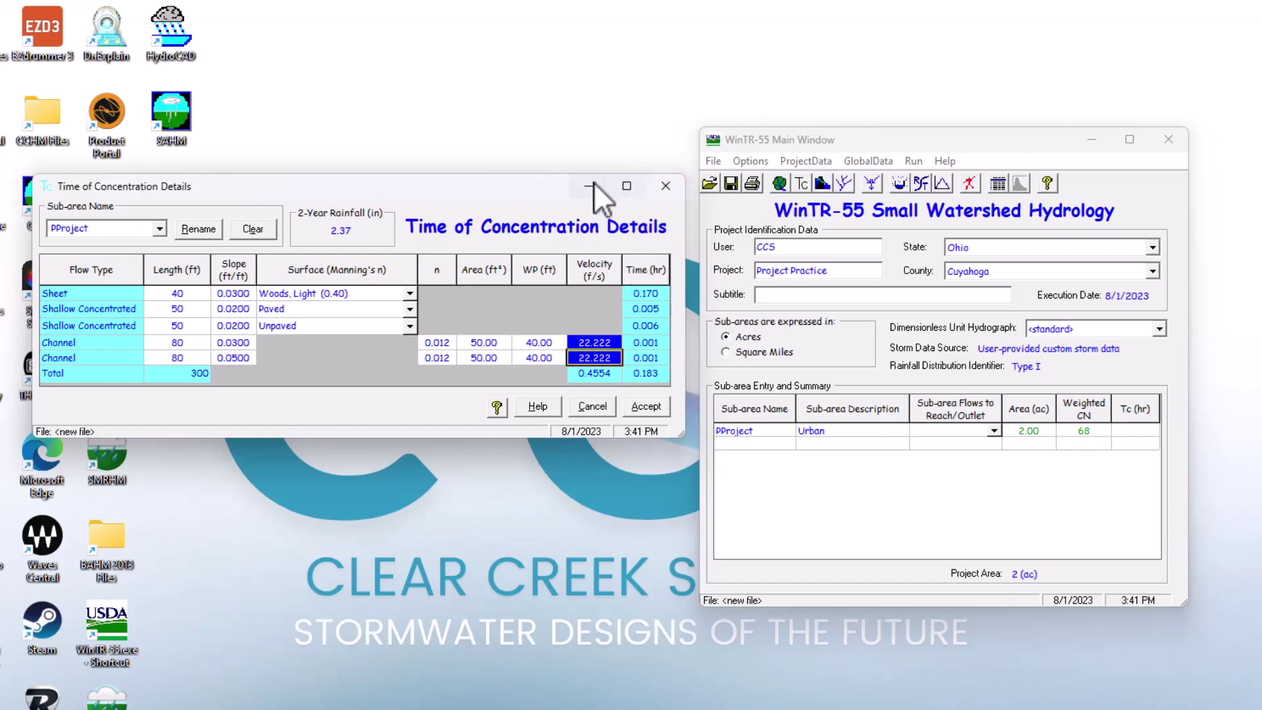
{"action": "left_click", "coordinate": [646, 405]}
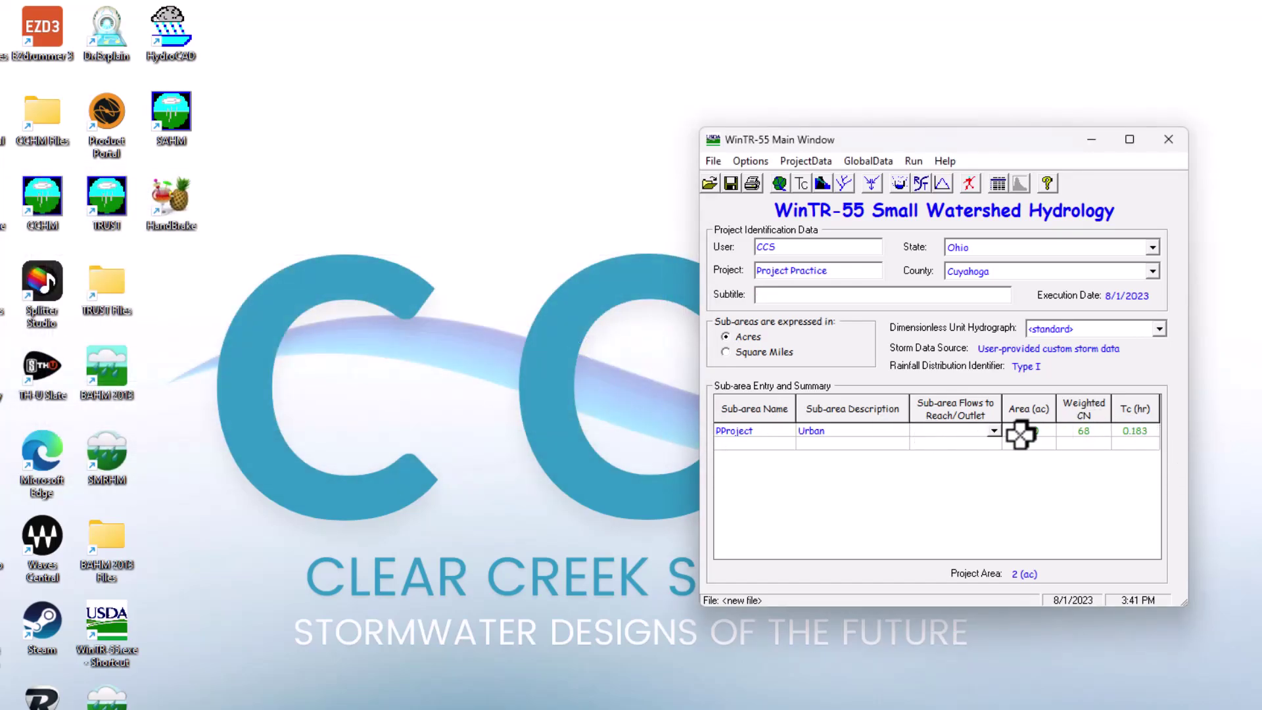
- Route sub-area PProject to the Outlet and recheck its 0.183 hr Tc details
{"action": "left_click", "coordinate": [995, 431]}
{"action": "left_click", "coordinate": [960, 442]}
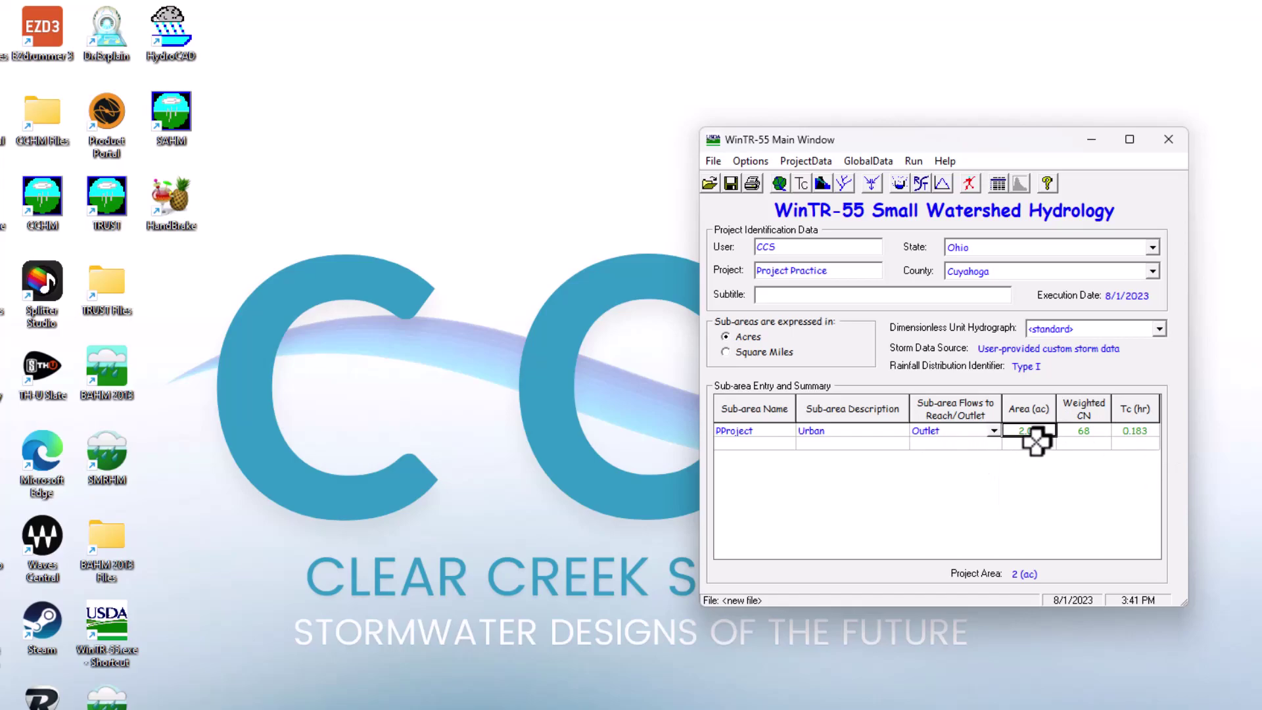
{"action": "left_click", "coordinate": [800, 184]}
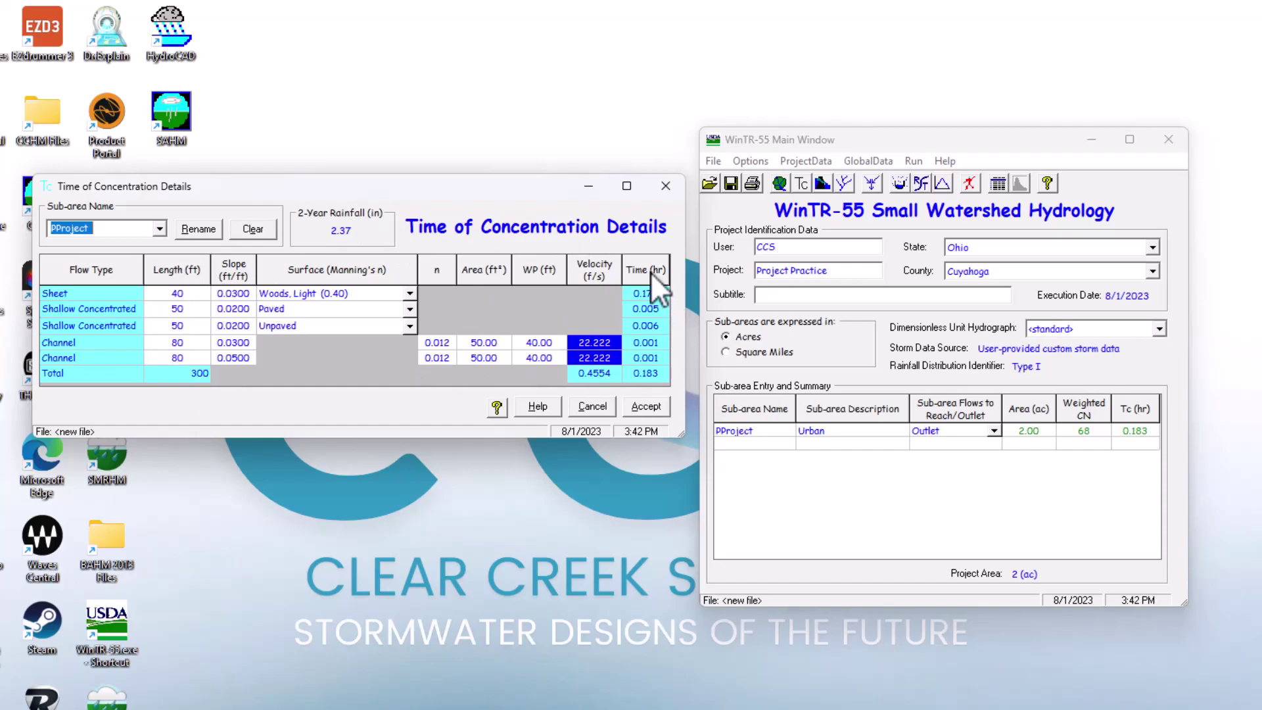
{"action": "key", "text": "Tab"}
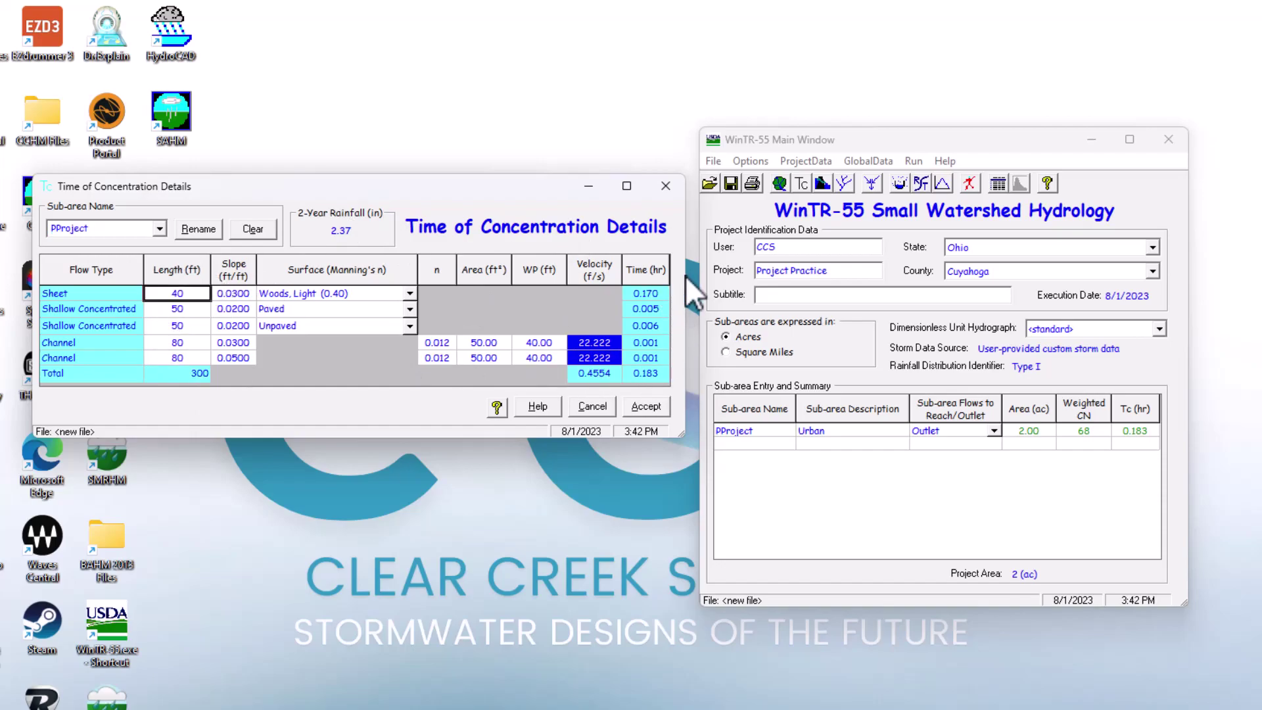
{"action": "left_click", "coordinate": [665, 187]}
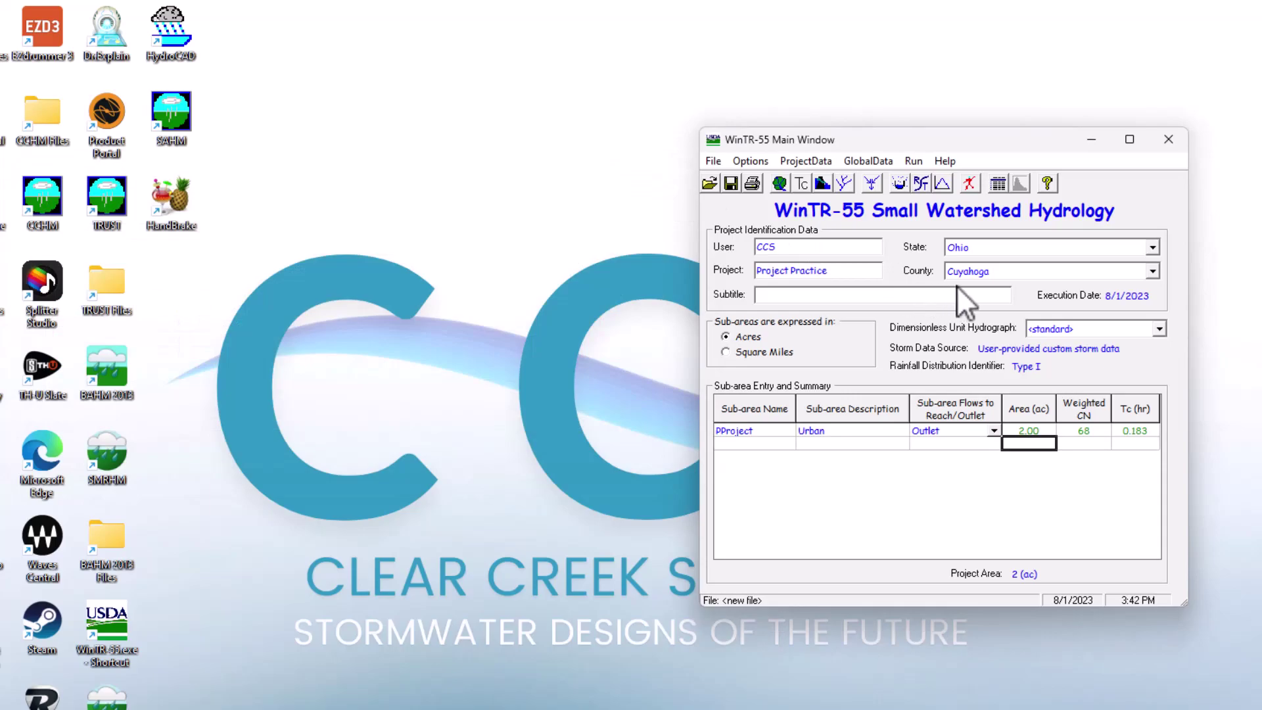